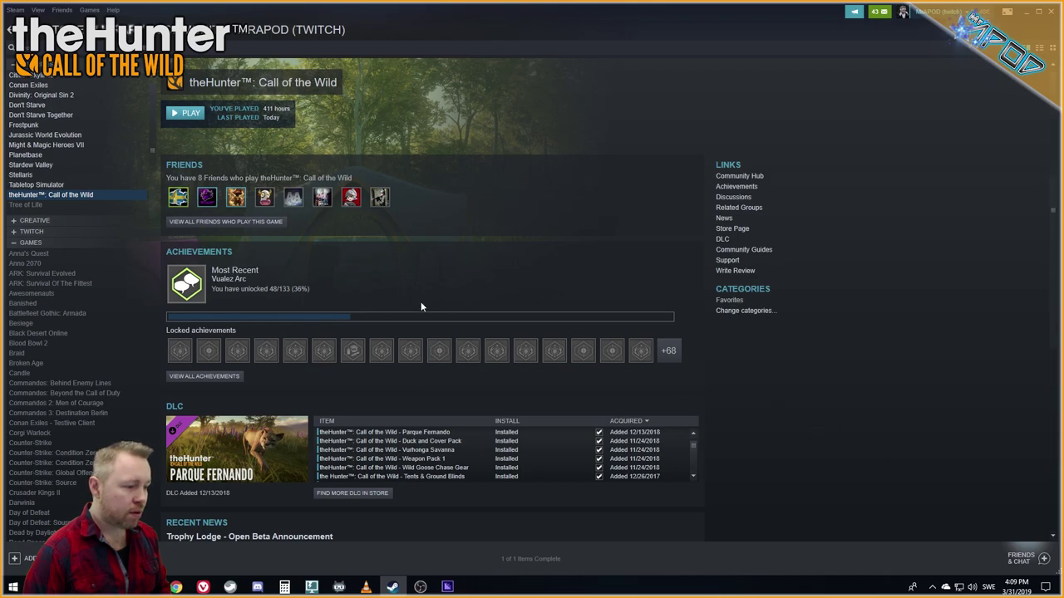
Disable Steam Cloud synchronization in the properties of theHunter: Call of the Wild.
right_click(93, 196)
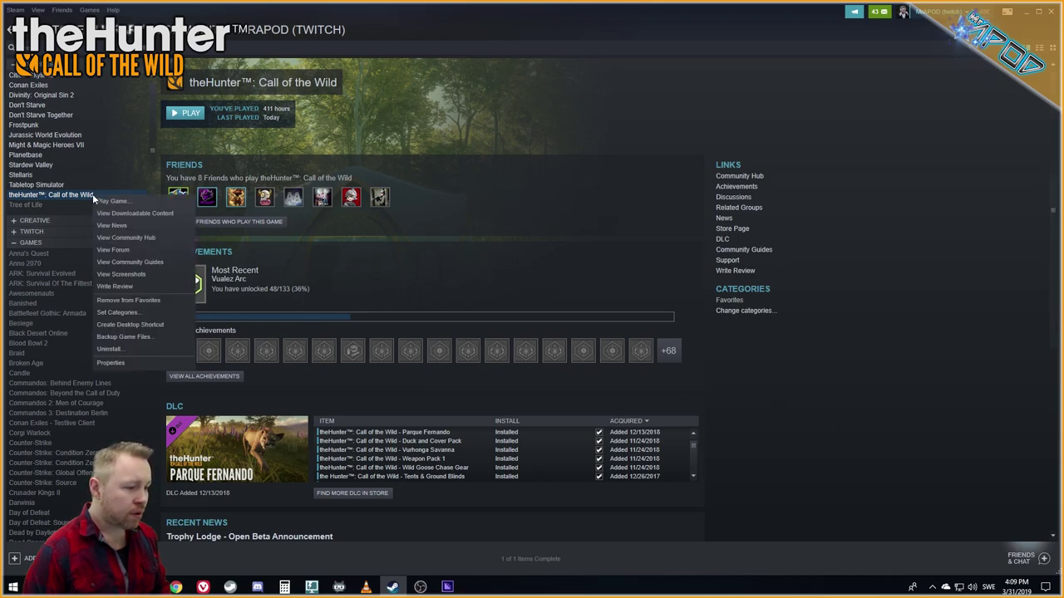
left_click(110, 363)
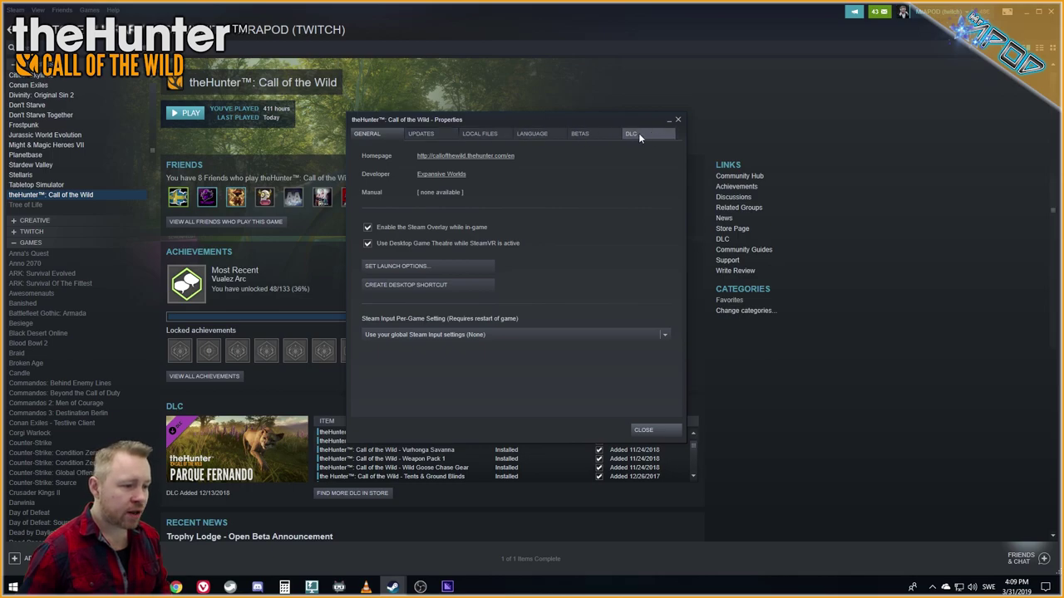
left_click(420, 133)
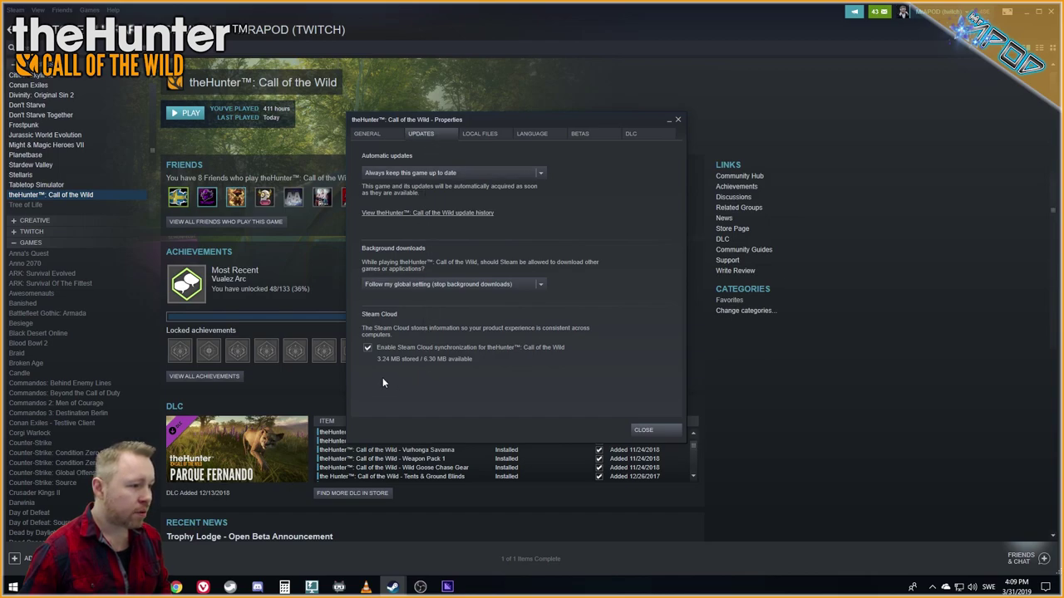
left_click(367, 348)
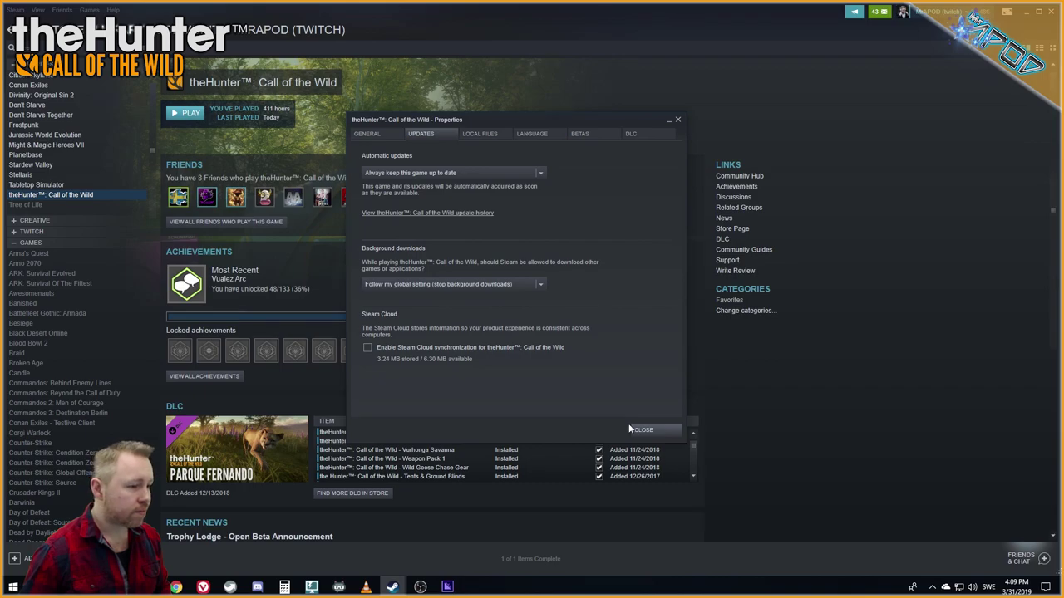
left_click(660, 430)
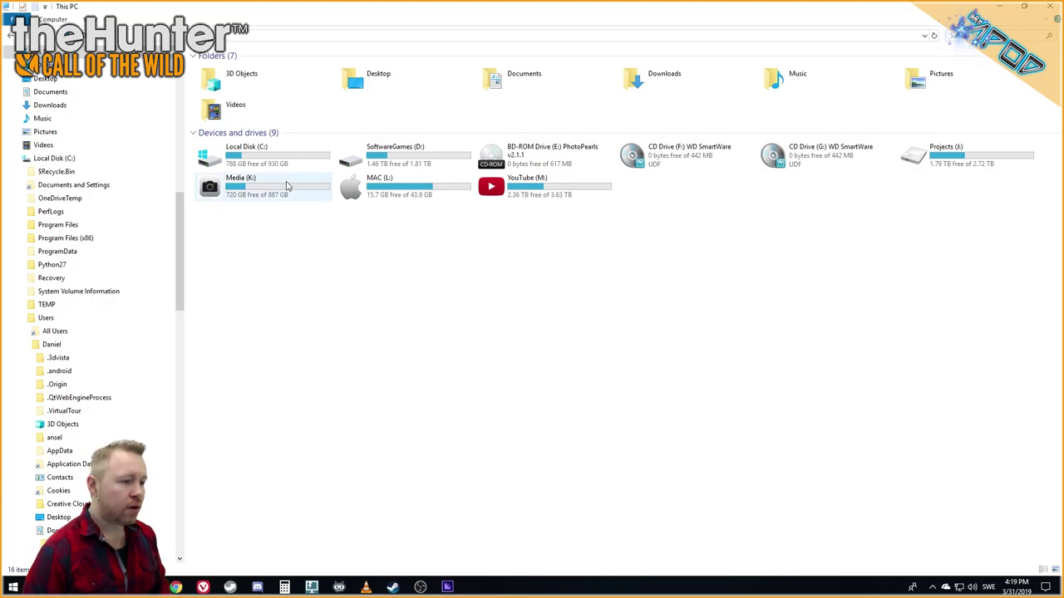
In File Explorer, open the game's Saves folder under the user's Documents, inside Avalanche Studios and theHunter Call of the Wild on drive C.
left_click(253, 161)
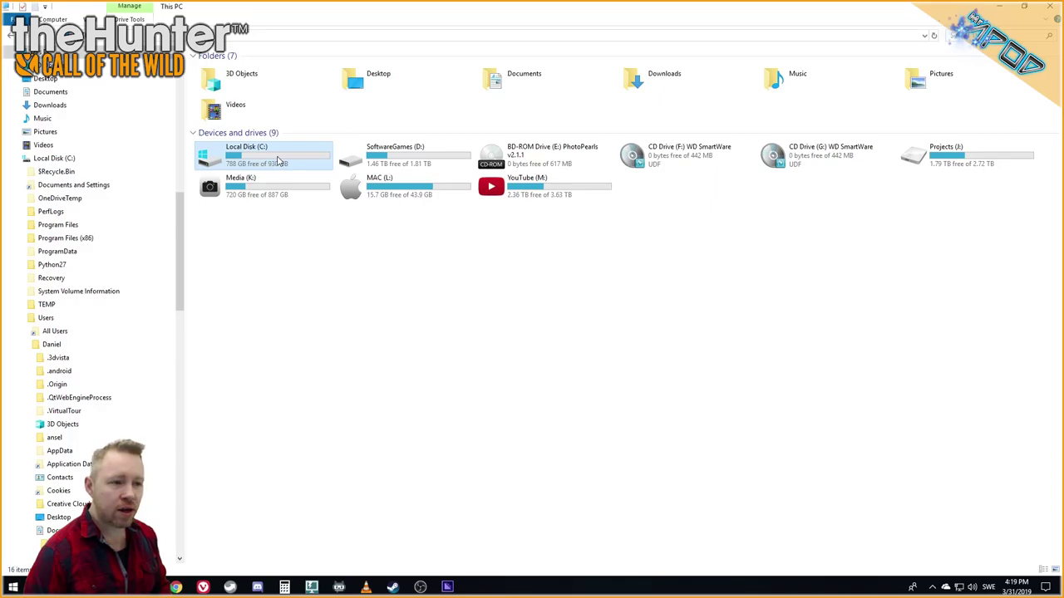
double_click(279, 161)
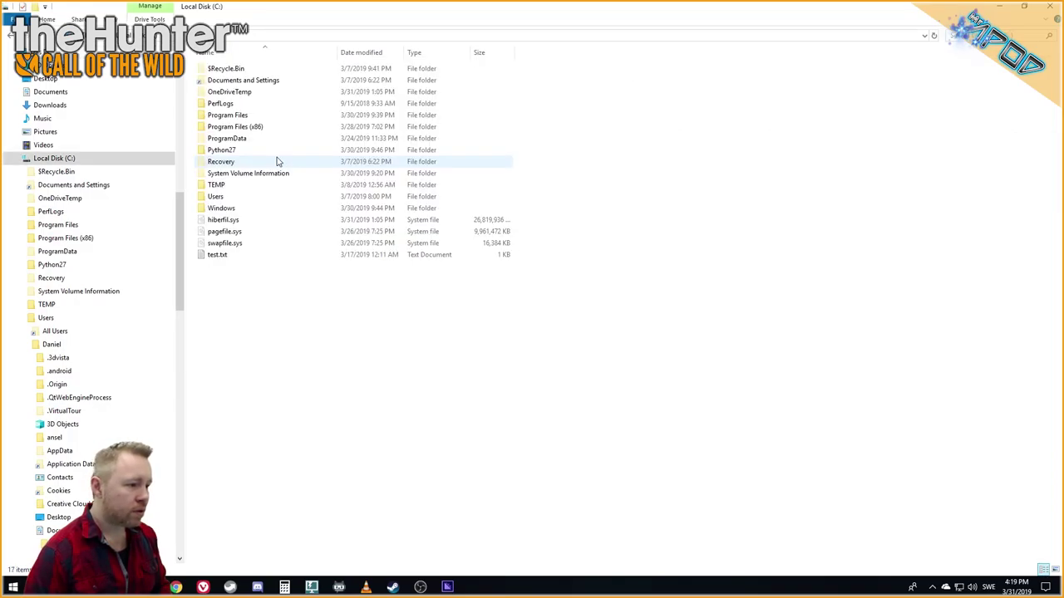
double_click(226, 198)
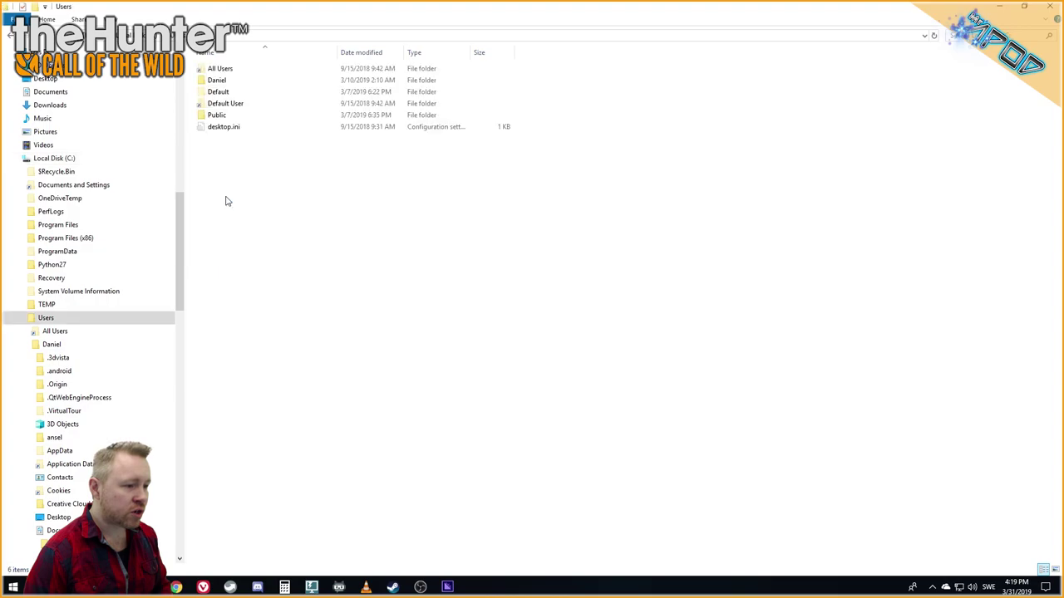
double_click(228, 83)
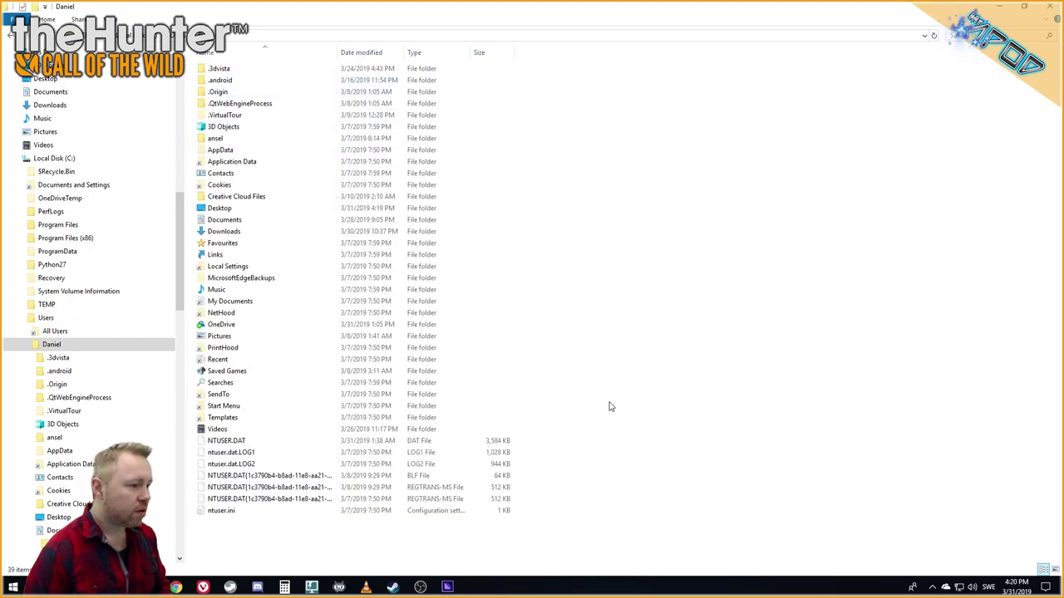
left_click(246, 222)
double_click(256, 225)
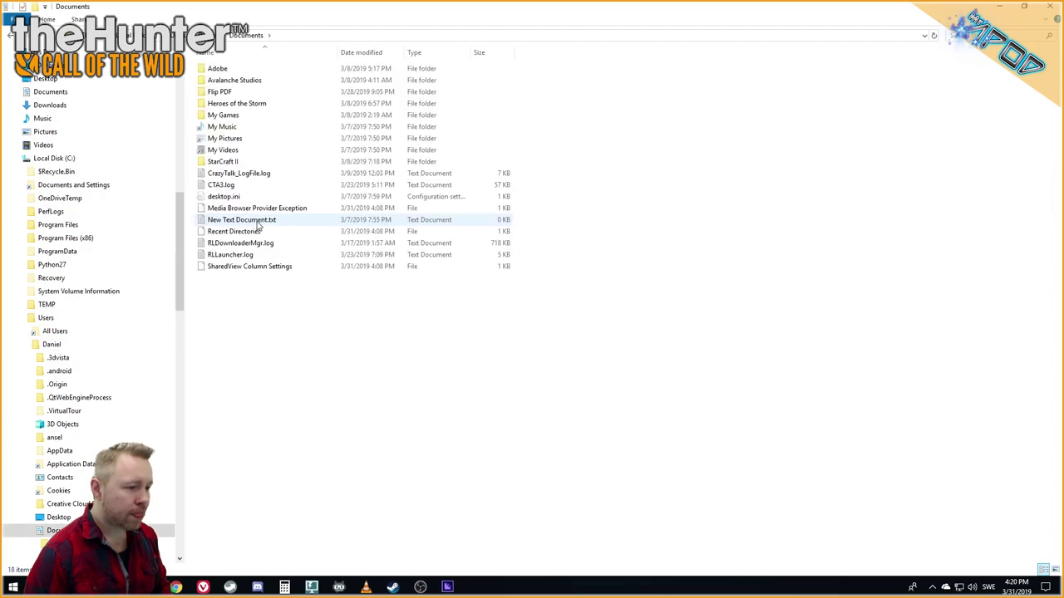
double_click(241, 82)
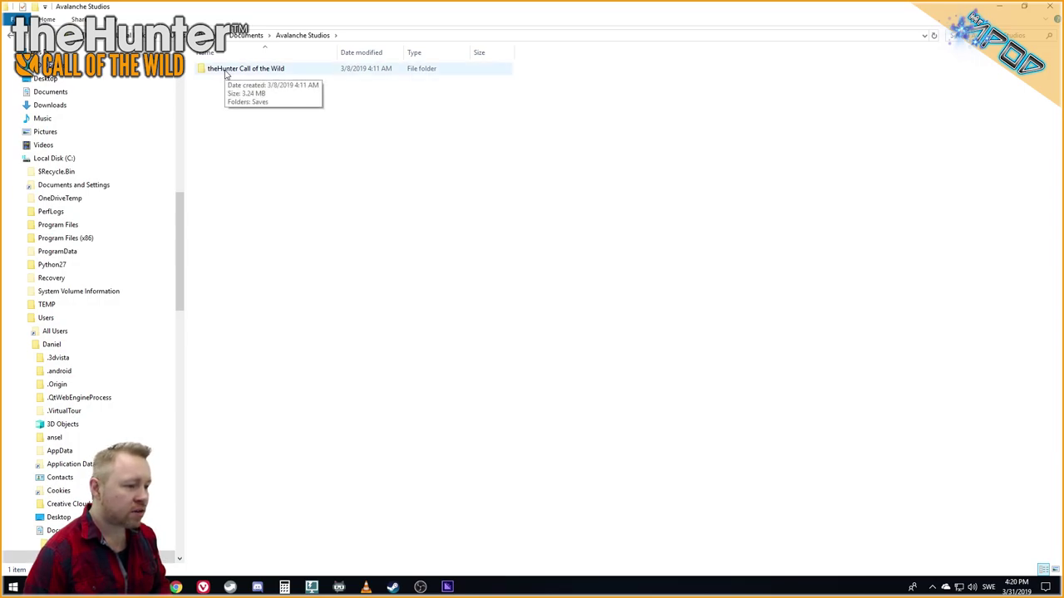
double_click(225, 72)
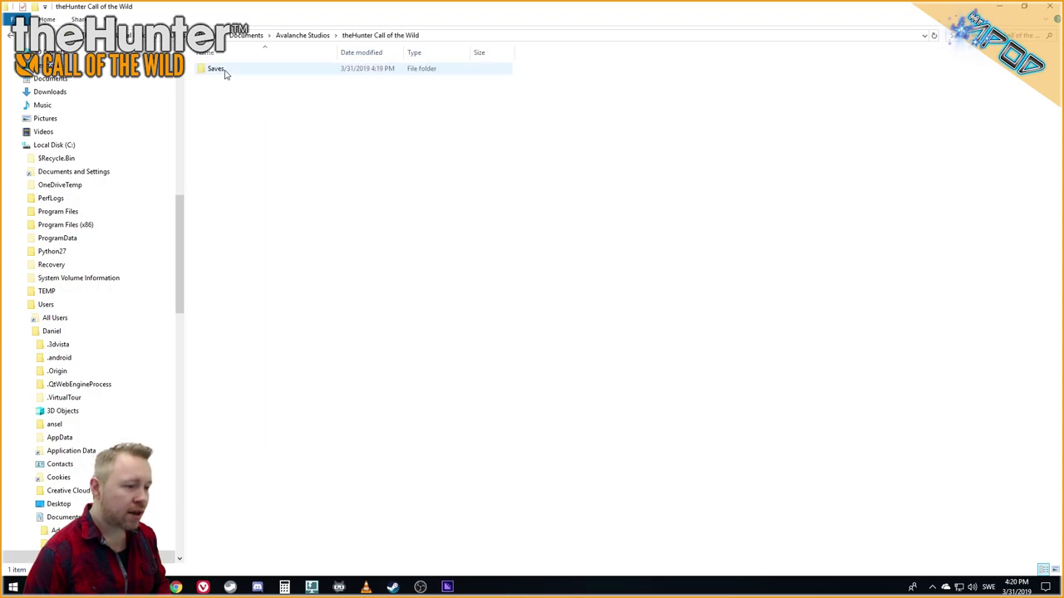
double_click(218, 72)
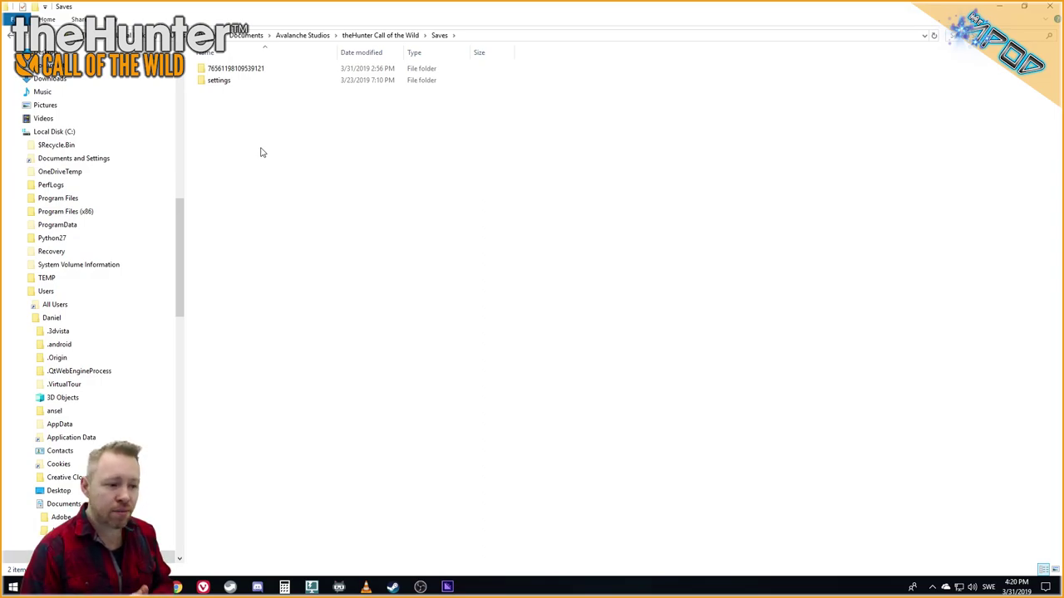
Compress the account save folder and the settings folder together into a zip archive named lvl60.zip.
left_click_drag(261, 148, 222, 74)
right_click(222, 73)
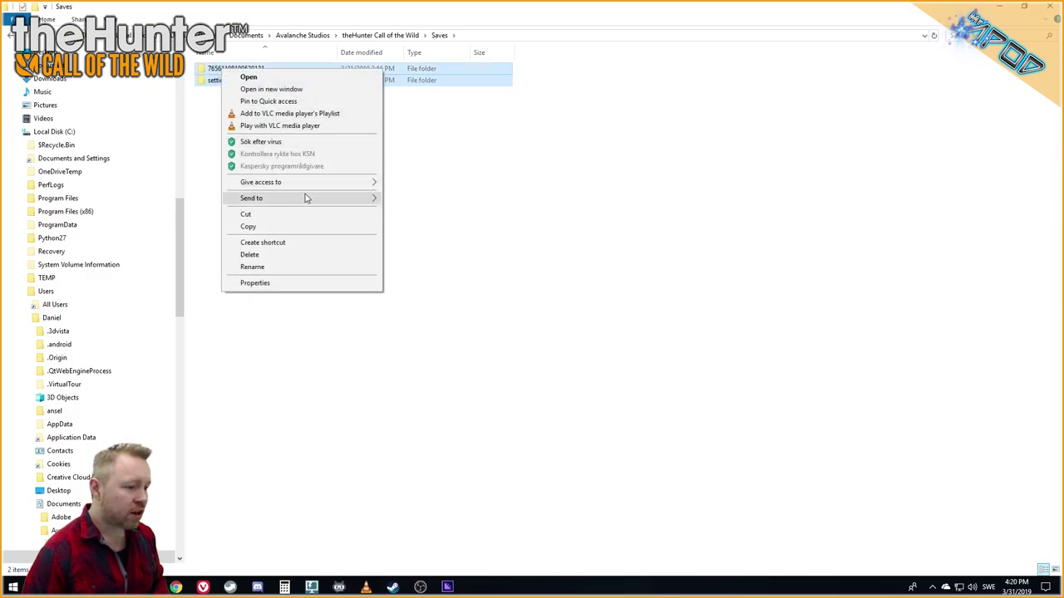
mouse_move(306, 200)
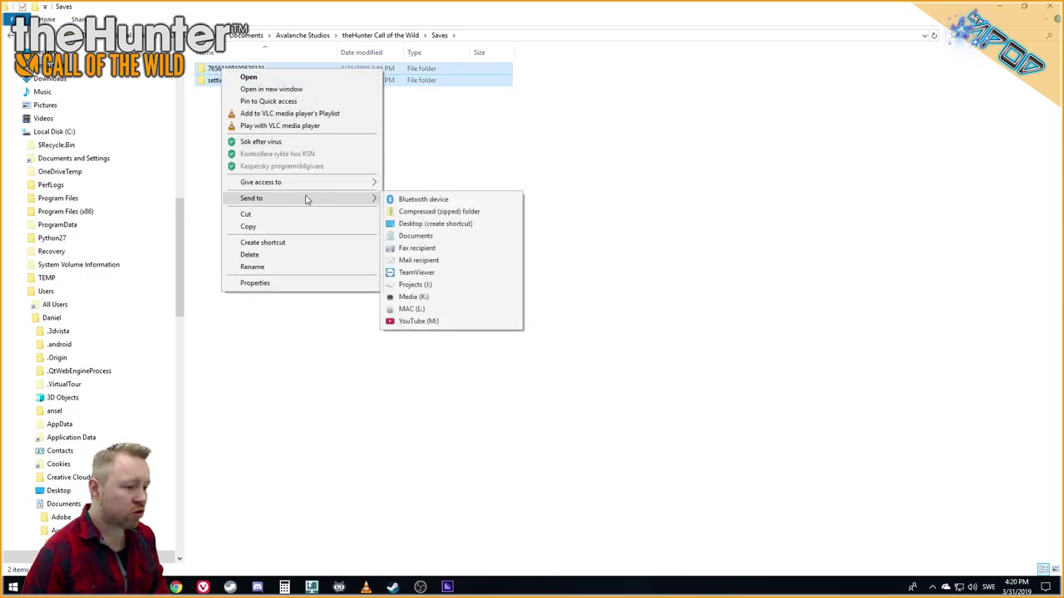
left_click(452, 212)
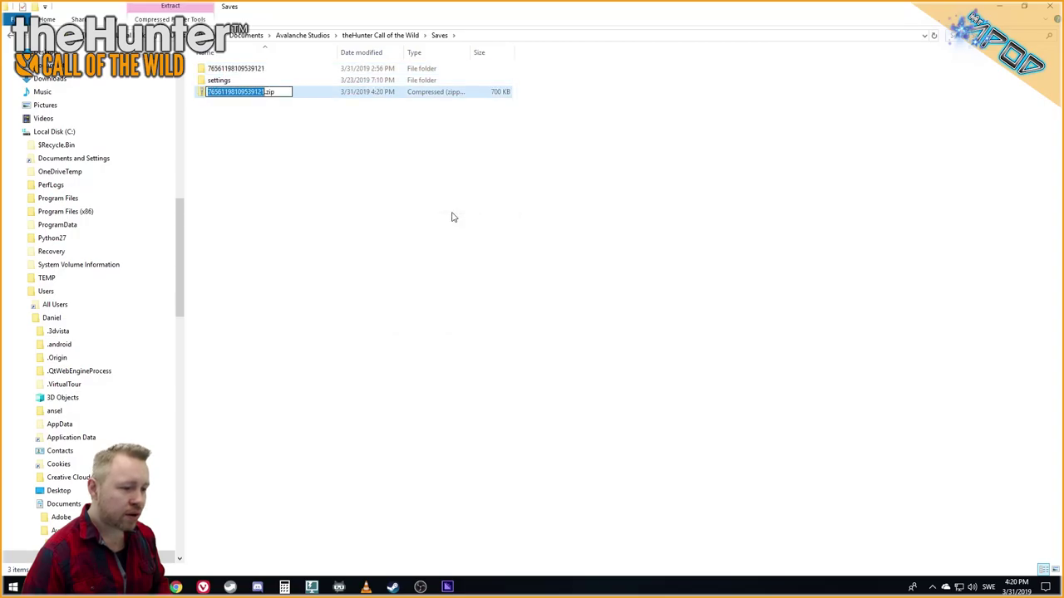
type("lvl60")
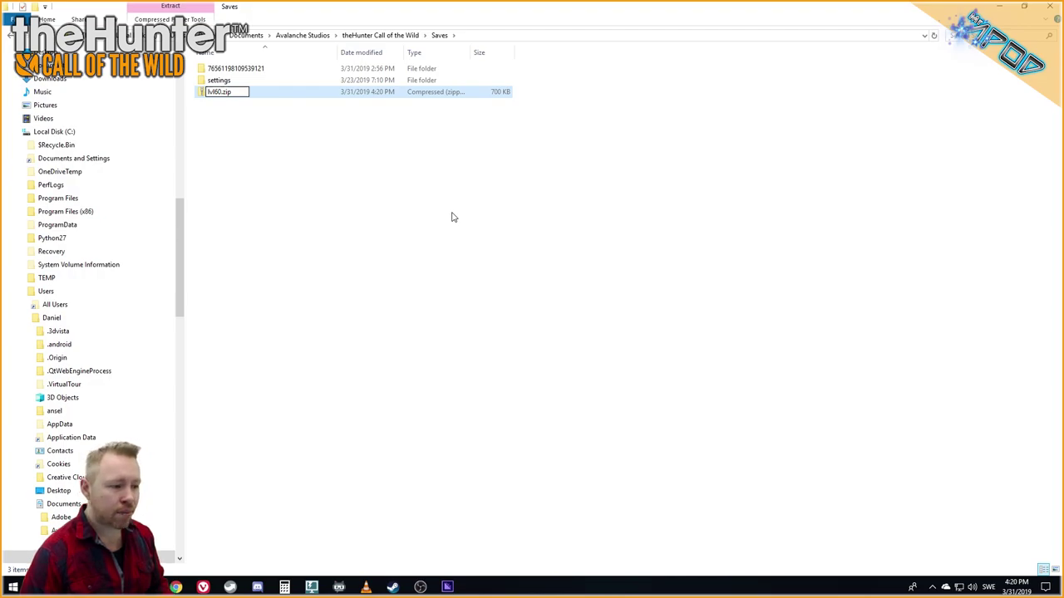
key("Return")
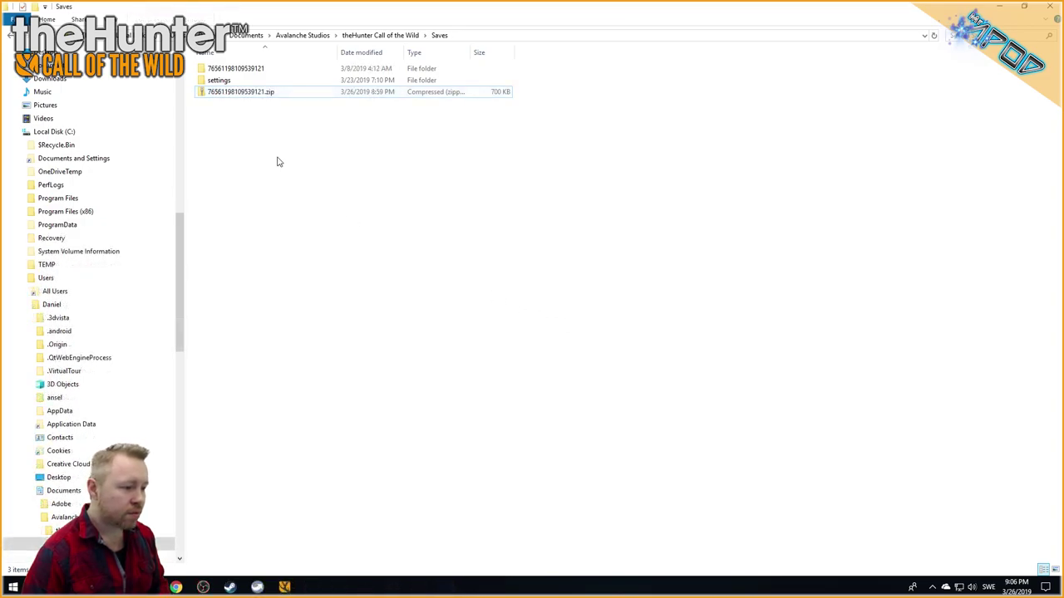
Rename the existing zip archive in the Saves folder to lvl60.zip.
left_click(242, 98)
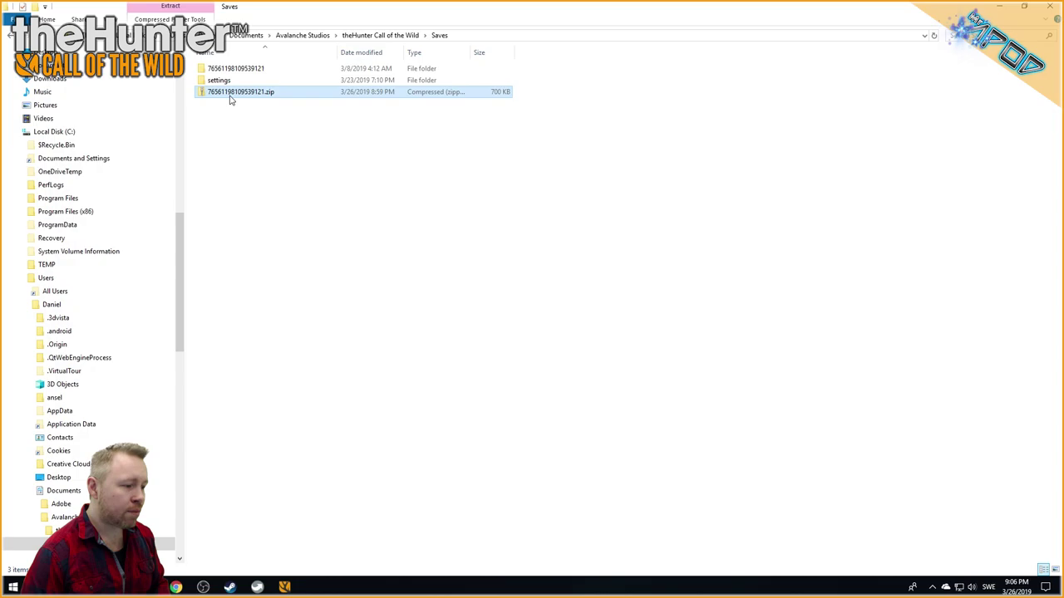
key("F2")
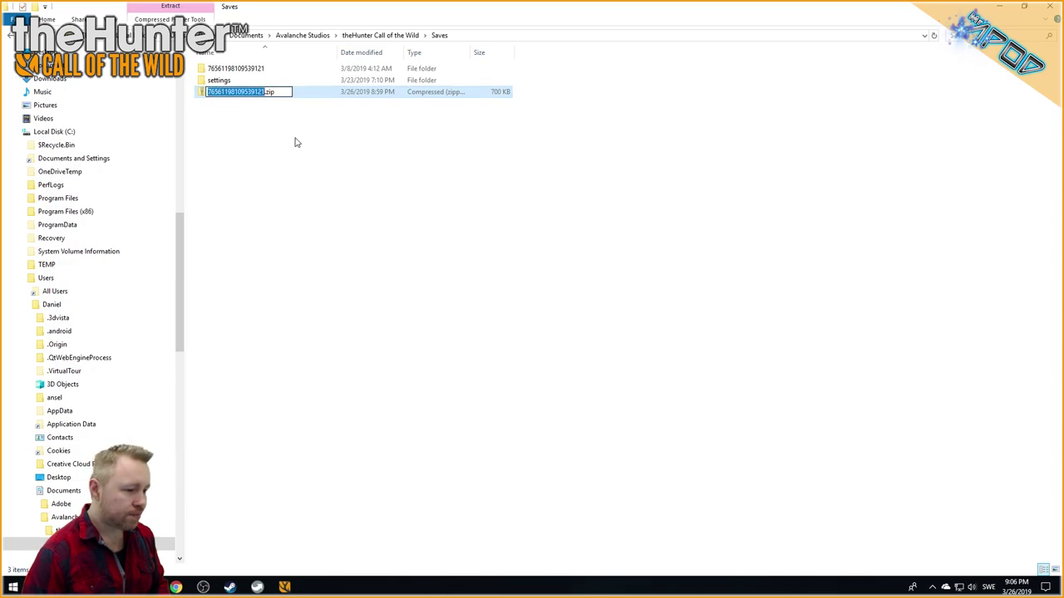
type("M60")
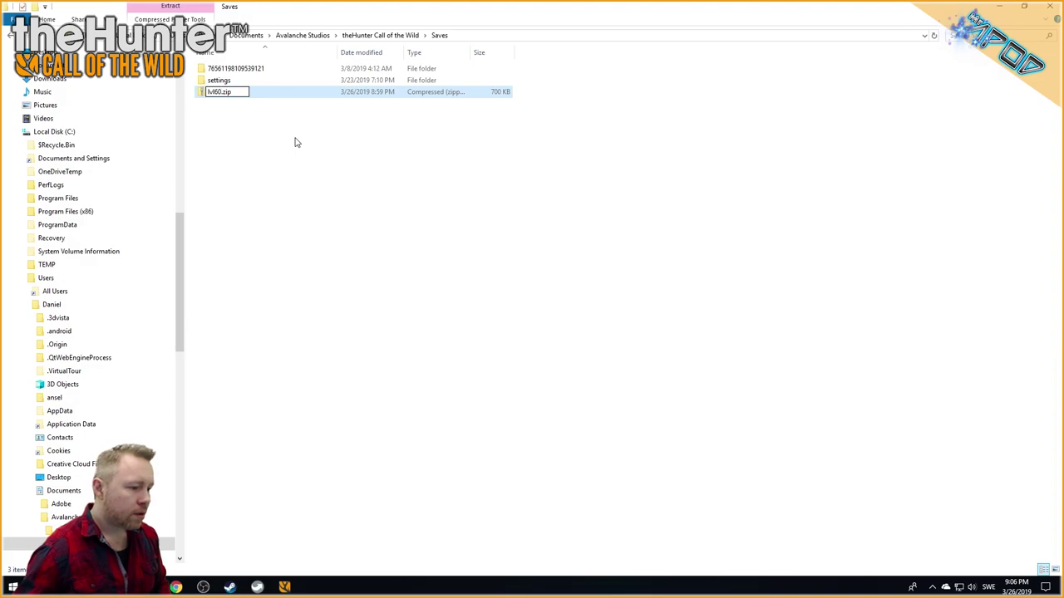
key("Return")
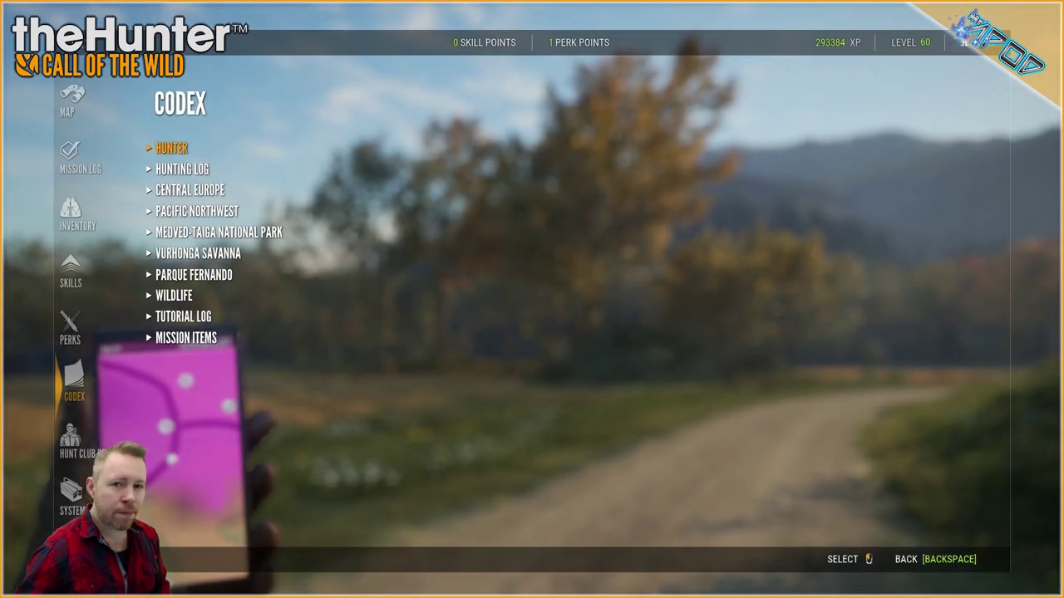
In theHunter: Call of the Wild, view the hunter's profile card in the Codex and exit to the main menu.
key("Return")
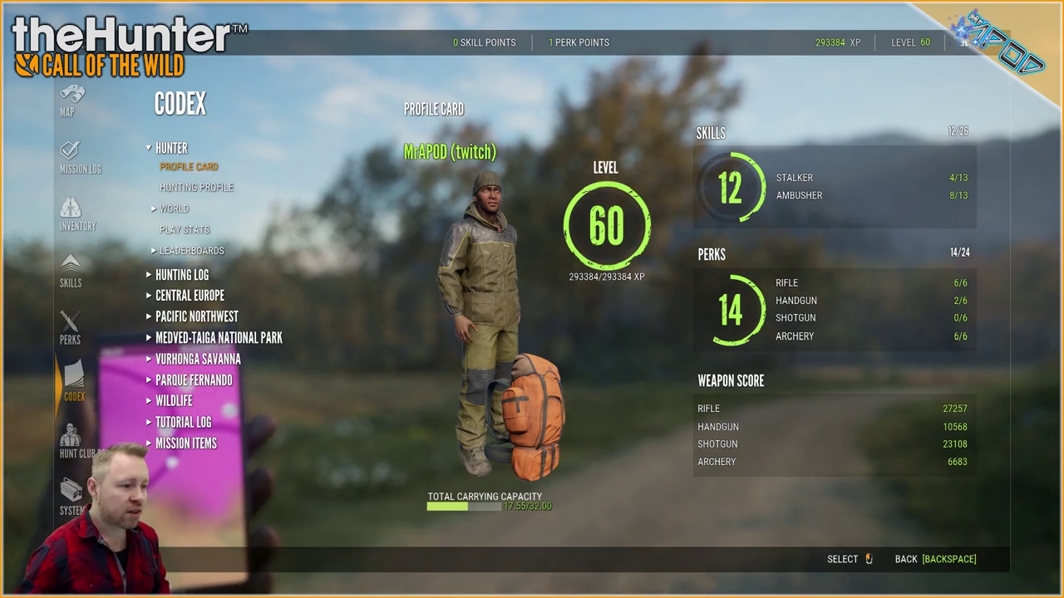
key("e")
key("e")
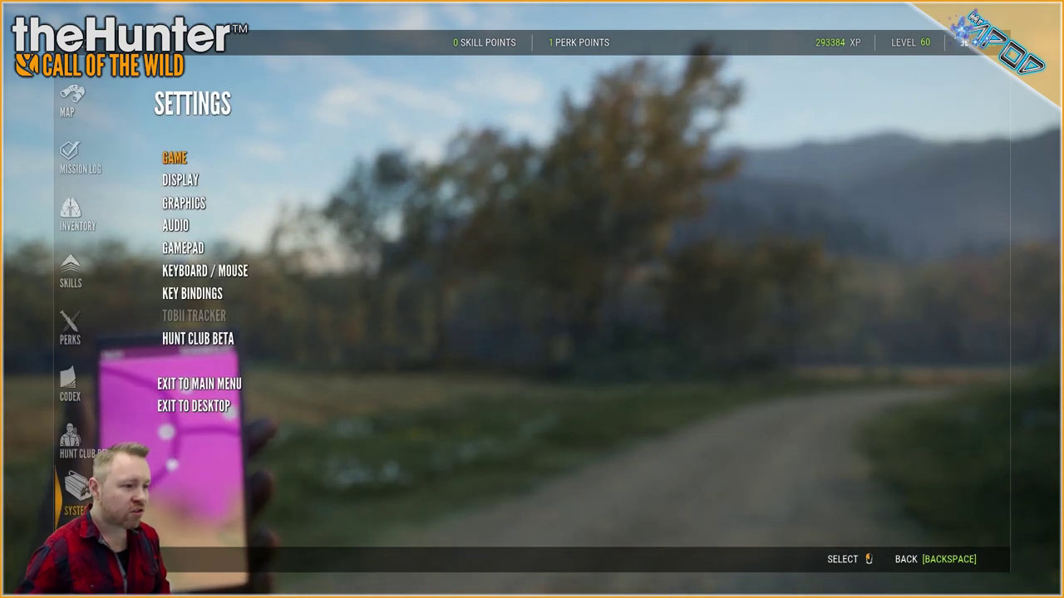
key("Up")
key("Up")
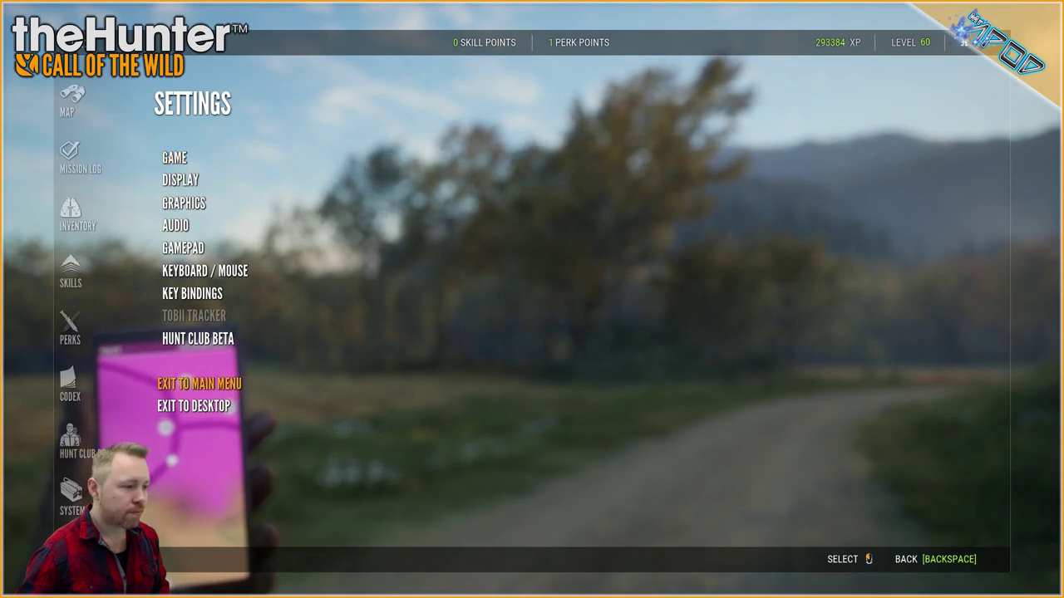
key("Return")
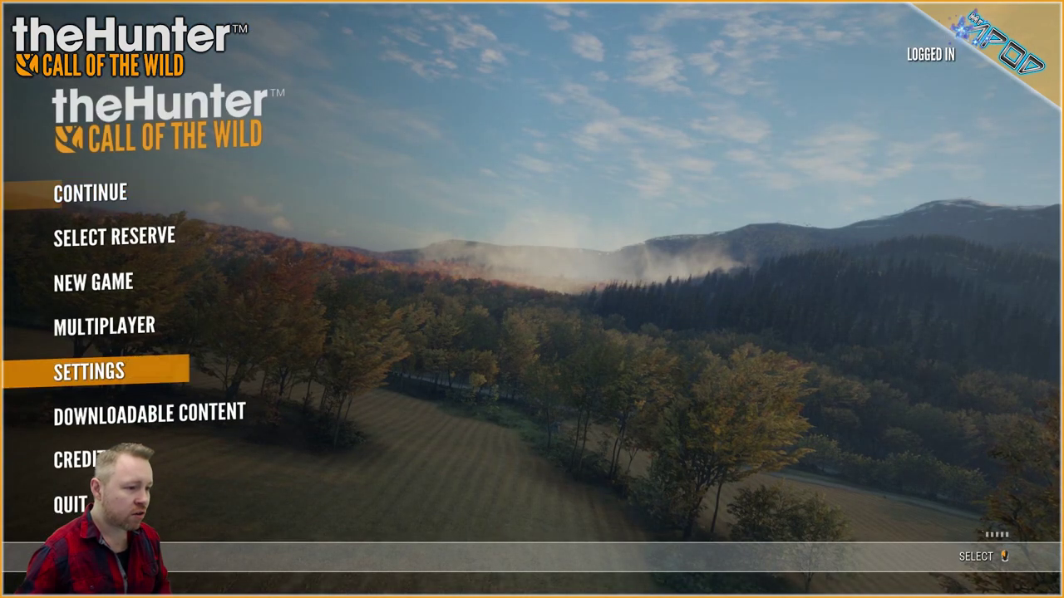
Start a new game, accepting deletion of previous progress, with the male Option 1 character in the Layton Lake District reserve.
key("Up")
key("Up")
key("Up")
key("Up")
key("Down")
key("Down")
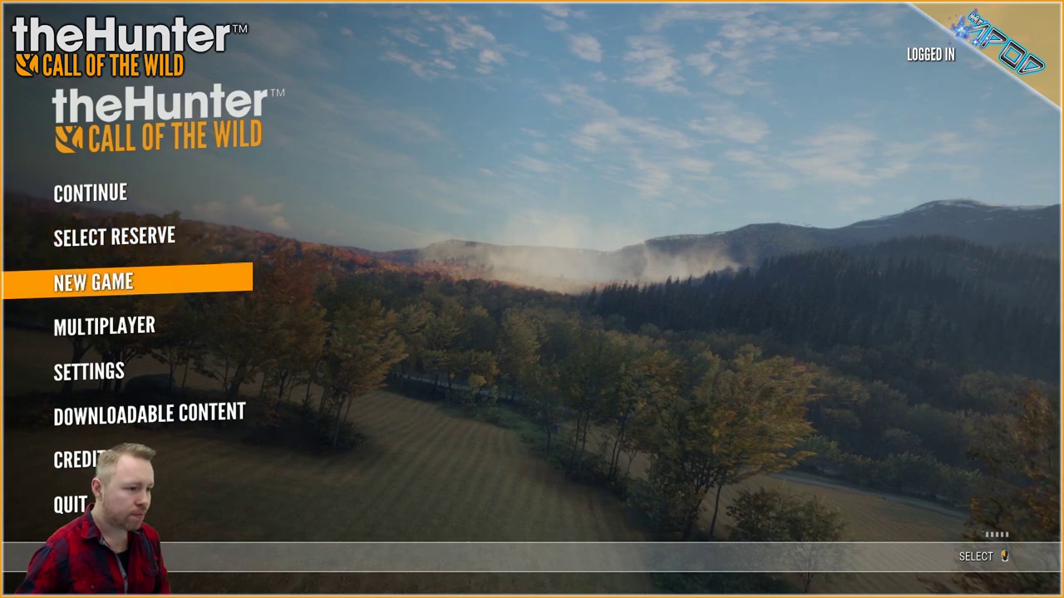
key("Return")
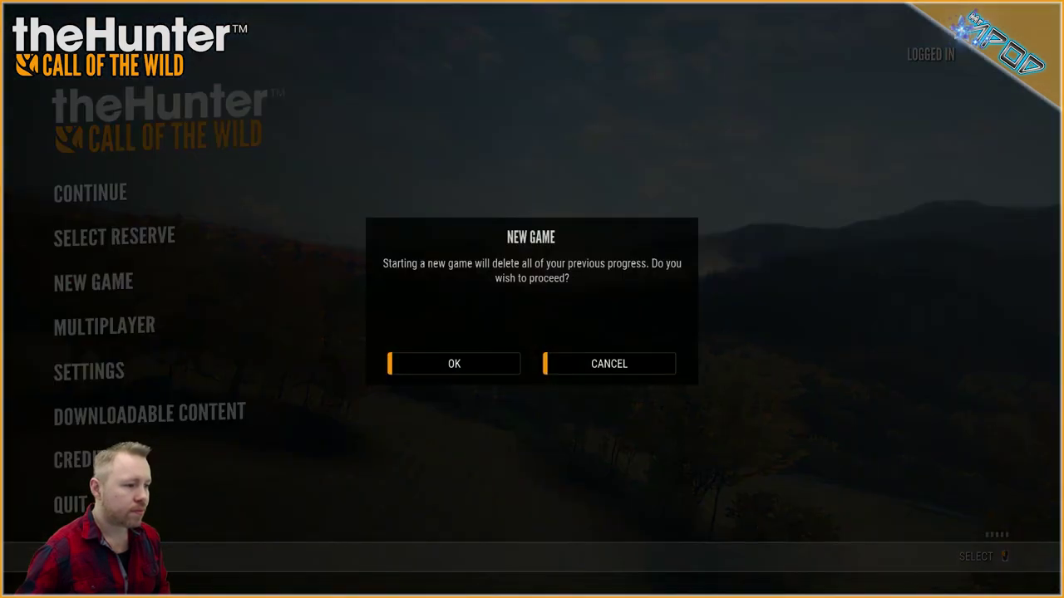
key("Return")
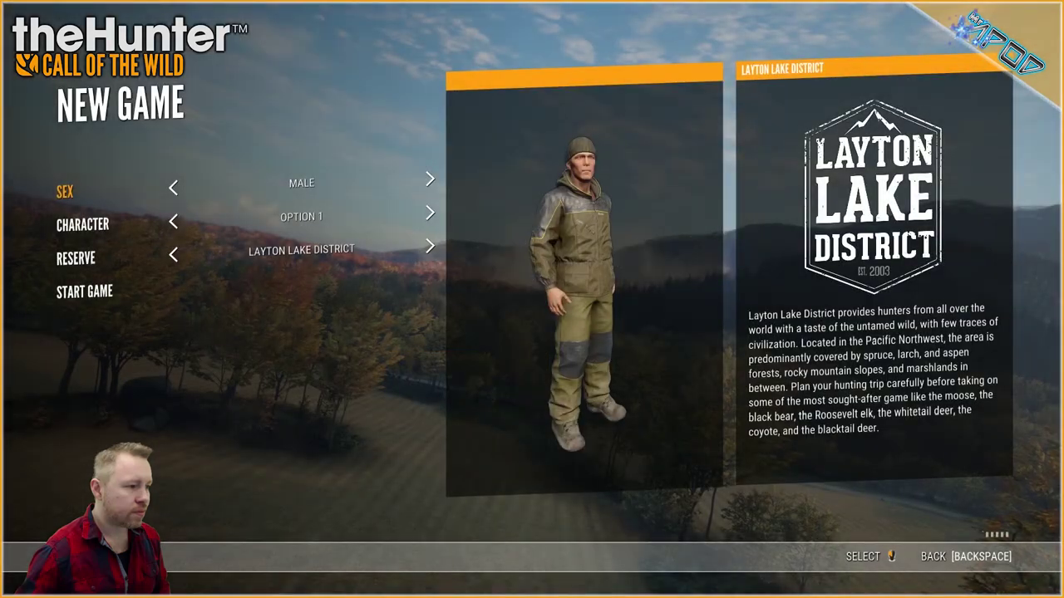
key("Up")
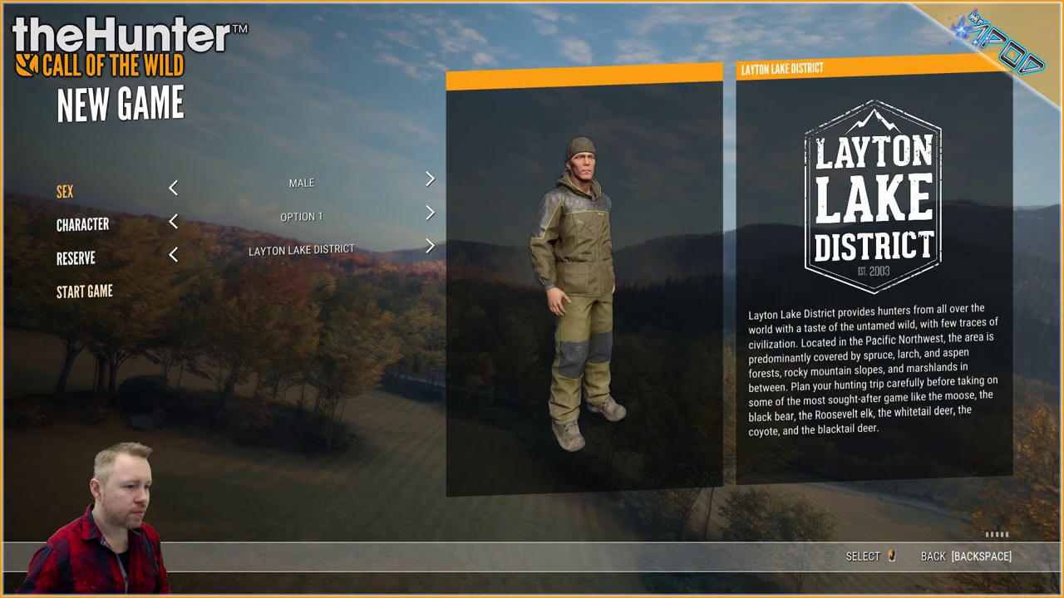
key("Return")
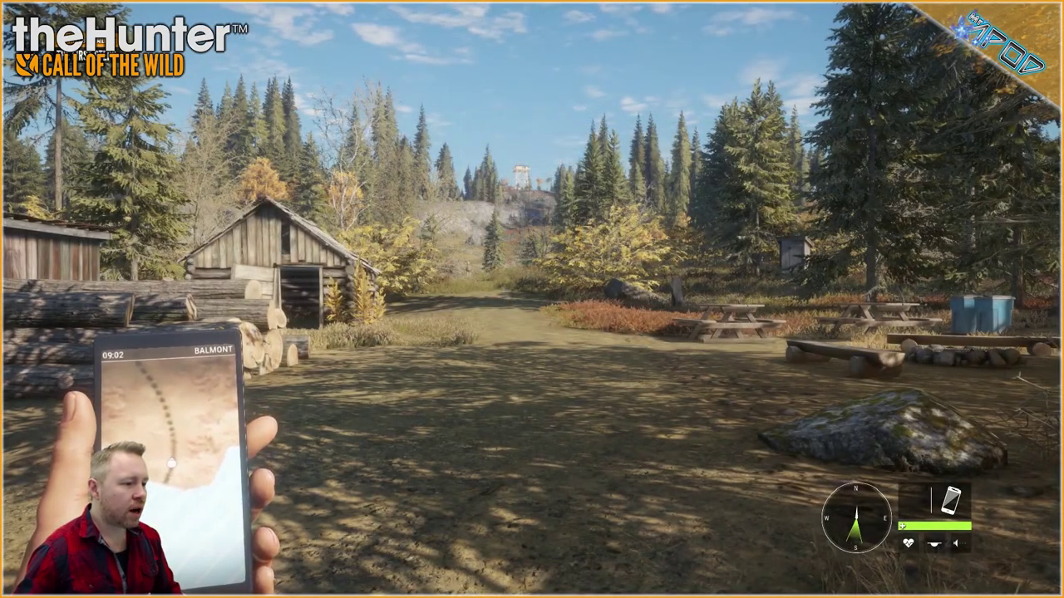
Open the Codex in the new game and check the Hunter section for the character's level.
key("m")
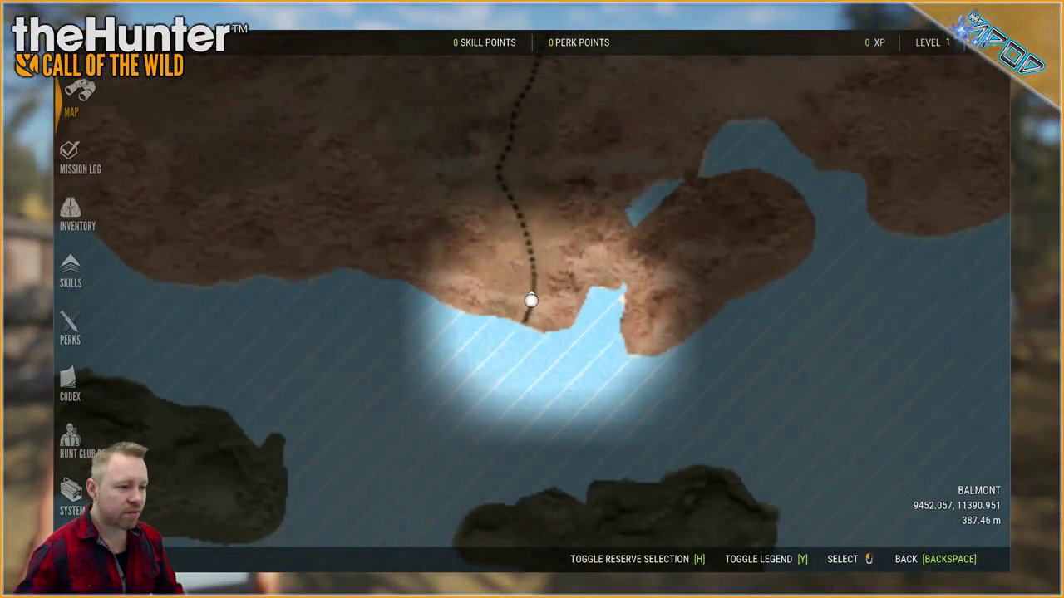
key("c")
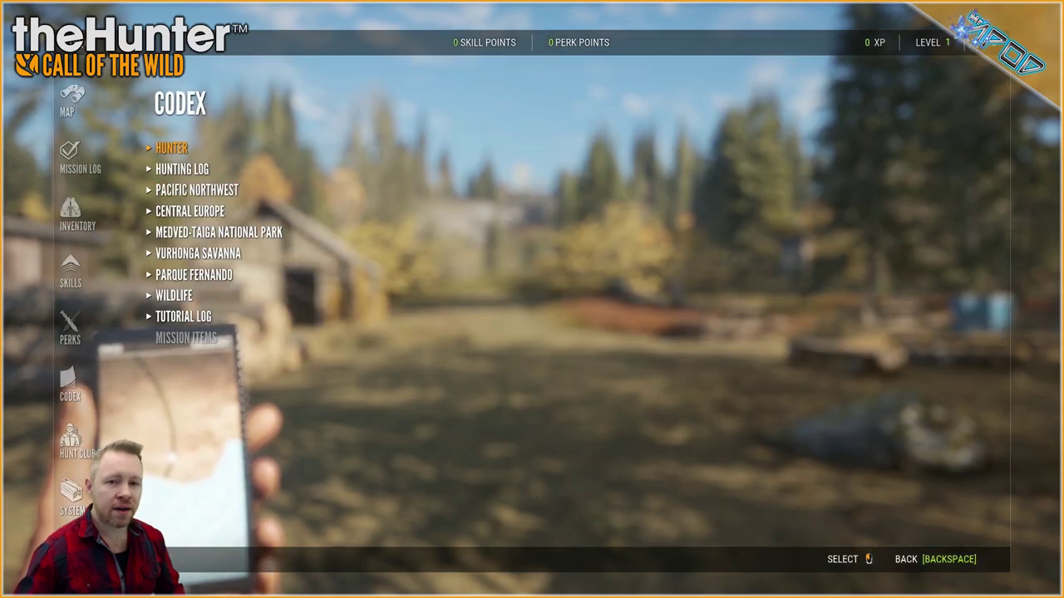
key("Return")
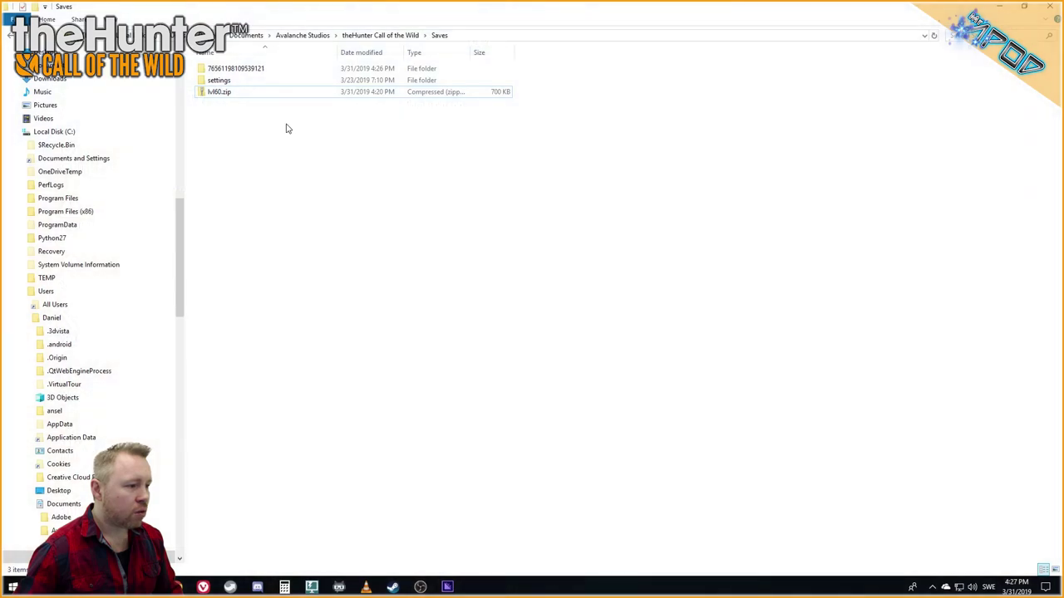
In the Saves folder, compress the numbered save folder and the settings folder into a zip archive named newcharacter.zip.
right_click(224, 72)
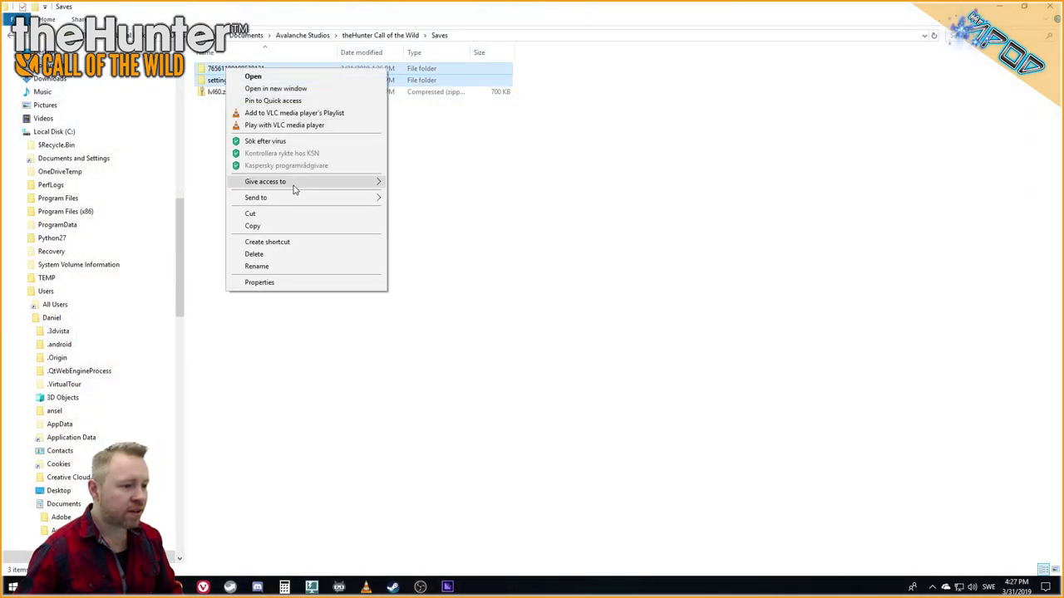
mouse_move(302, 203)
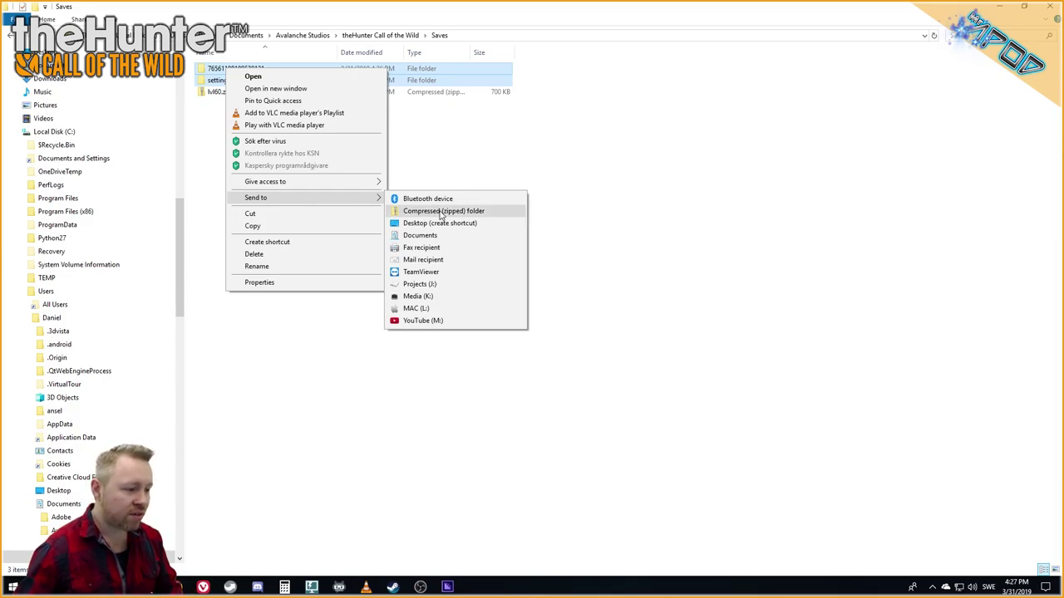
left_click(440, 212)
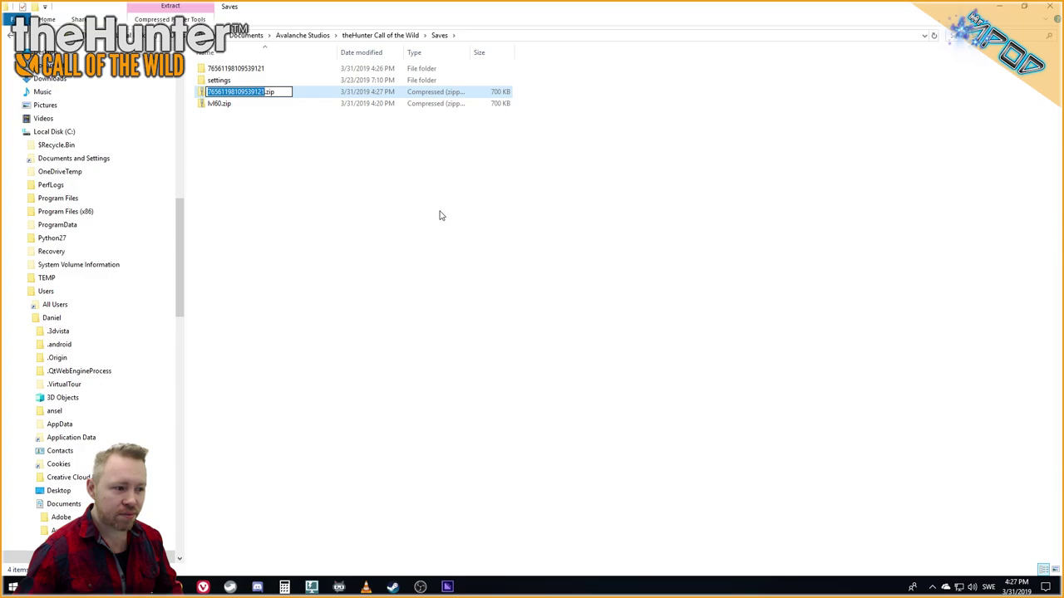
type("newcharact")
type("ers")
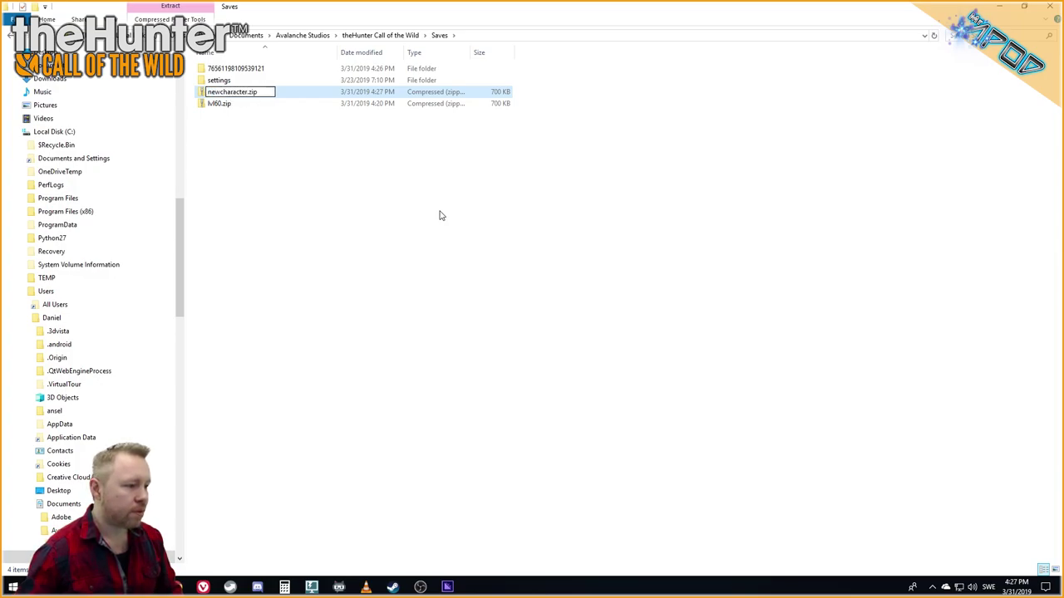
key("Return")
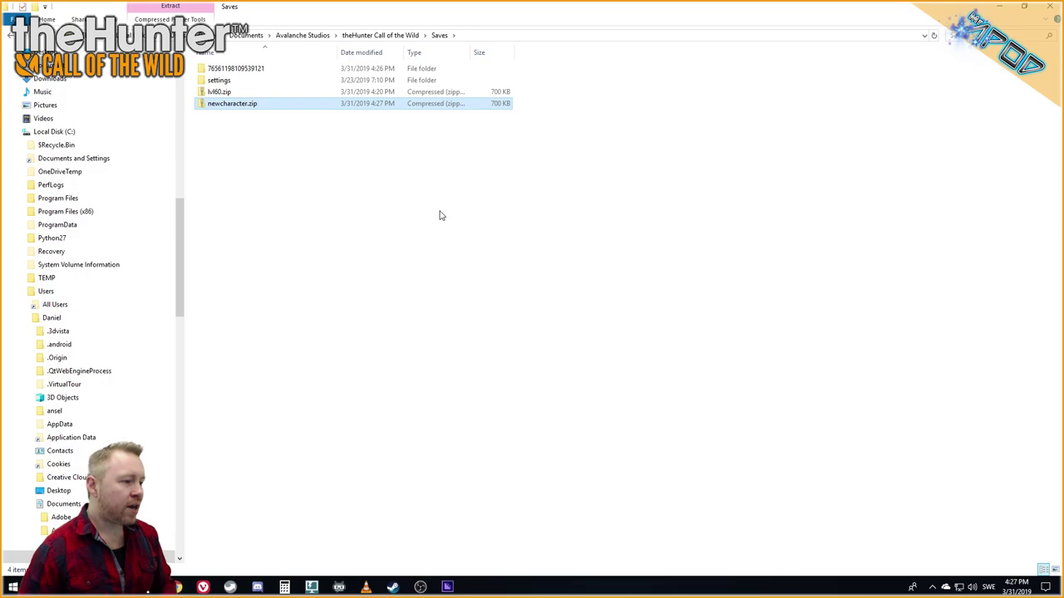
Copy both folders from lvl60.zip into the Saves folder, replacing the existing files with the same names.
right_click(223, 94)
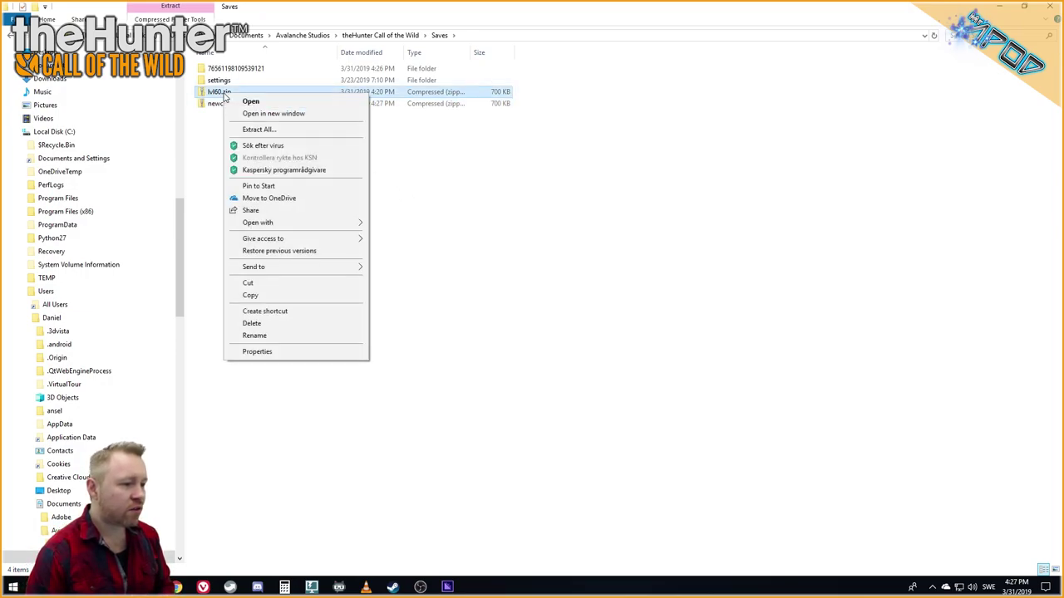
left_click(261, 114)
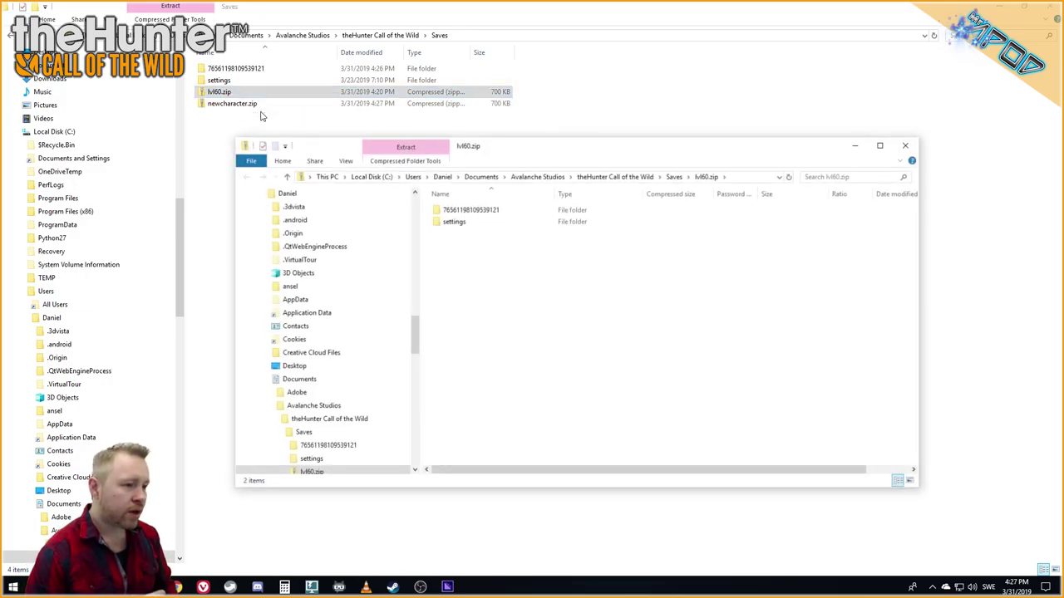
left_click_drag(457, 253, 213, 170)
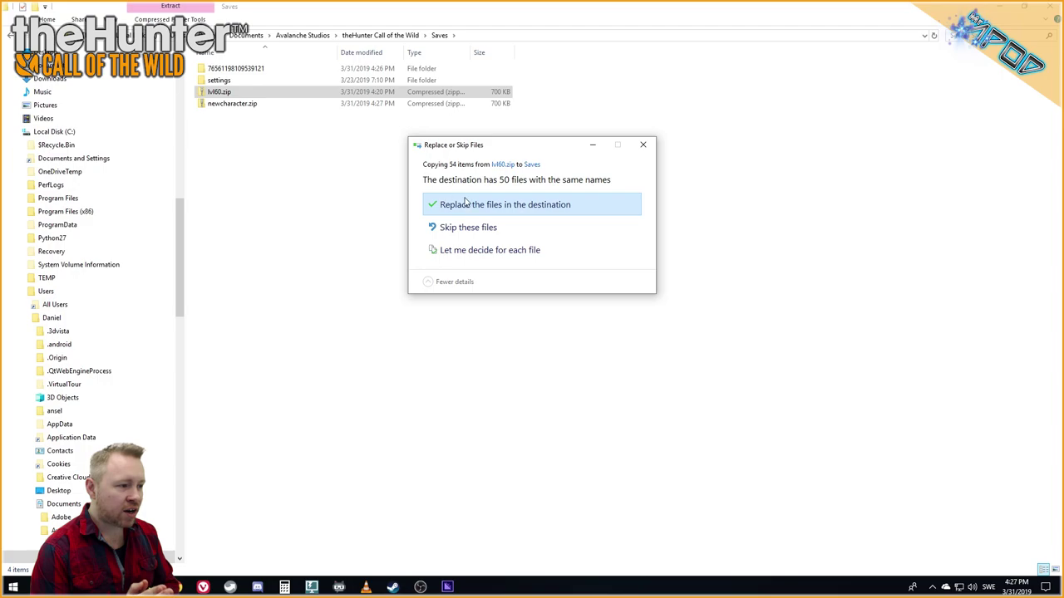
left_click(504, 208)
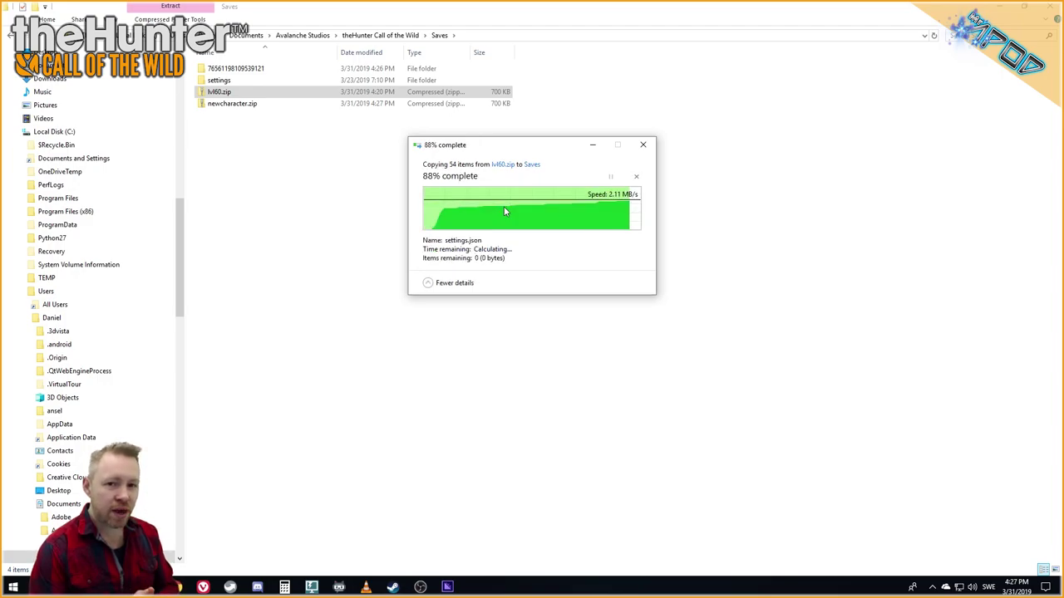
left_click(292, 169)
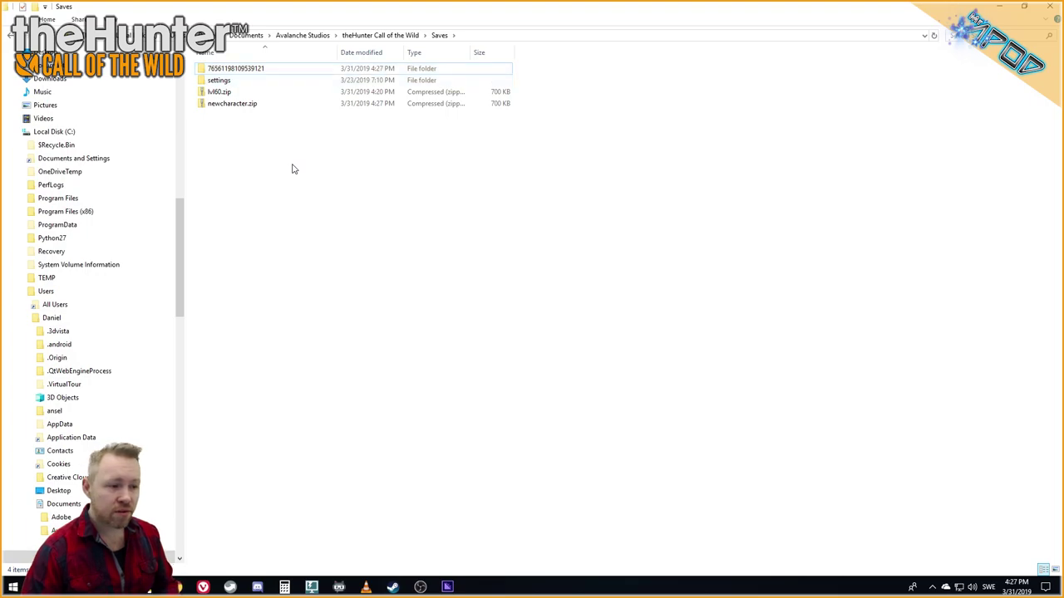